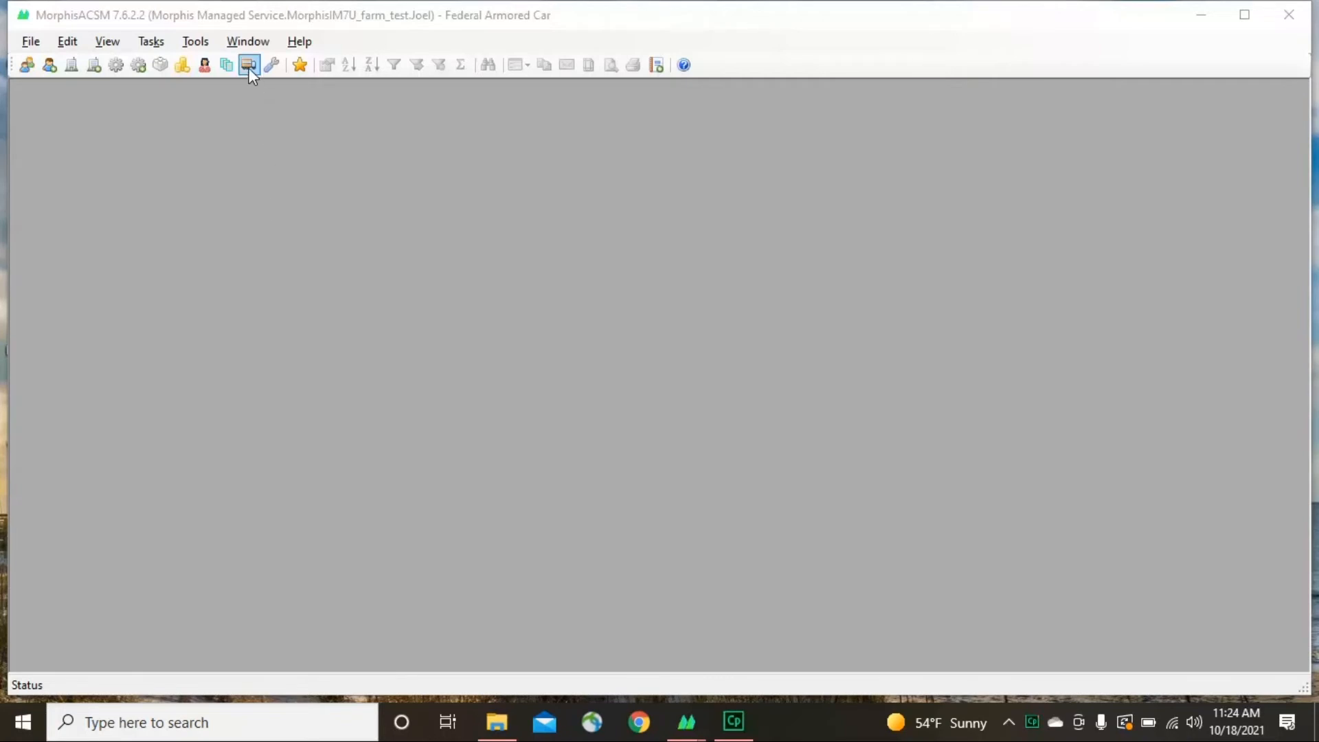
Open Service Locations Setup from the Traditional Carrier Business tasks of Carrier Service Management.
{"action": "left_click", "coordinate": [249, 65]}
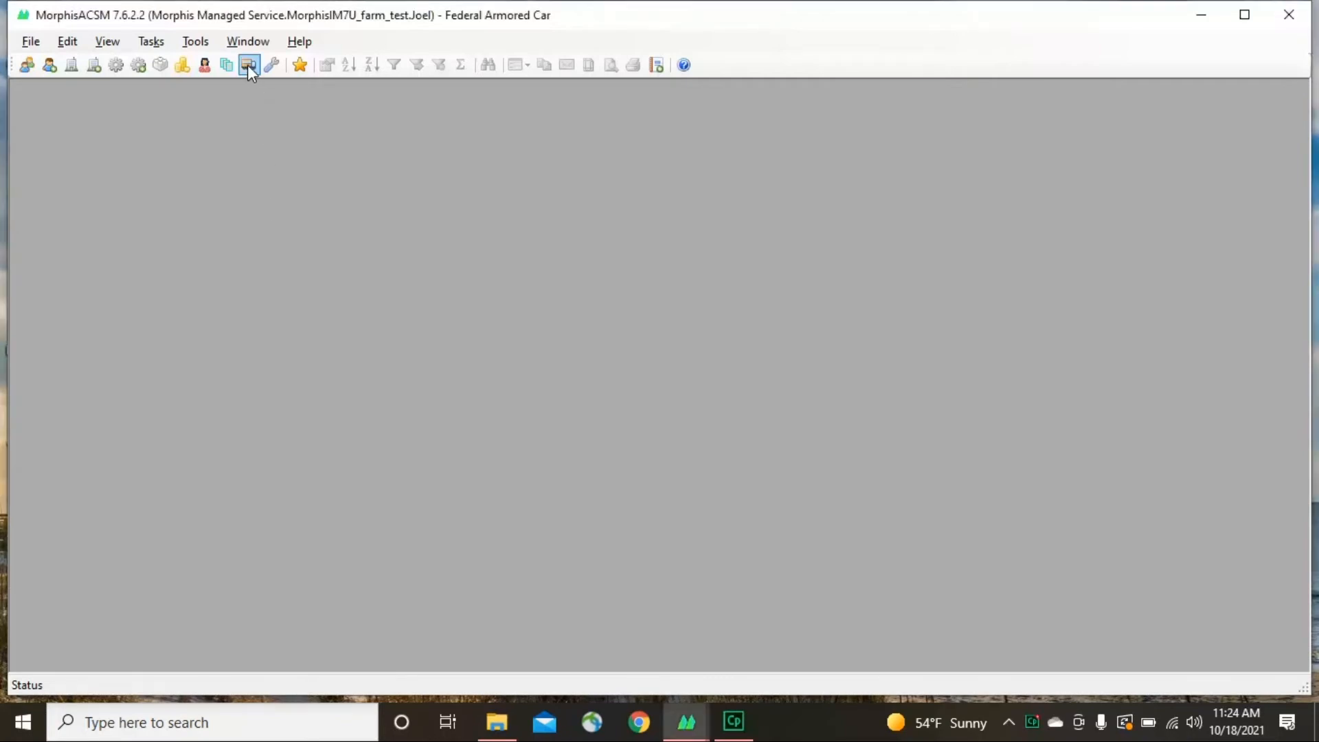
{"action": "left_click", "coordinate": [249, 65]}
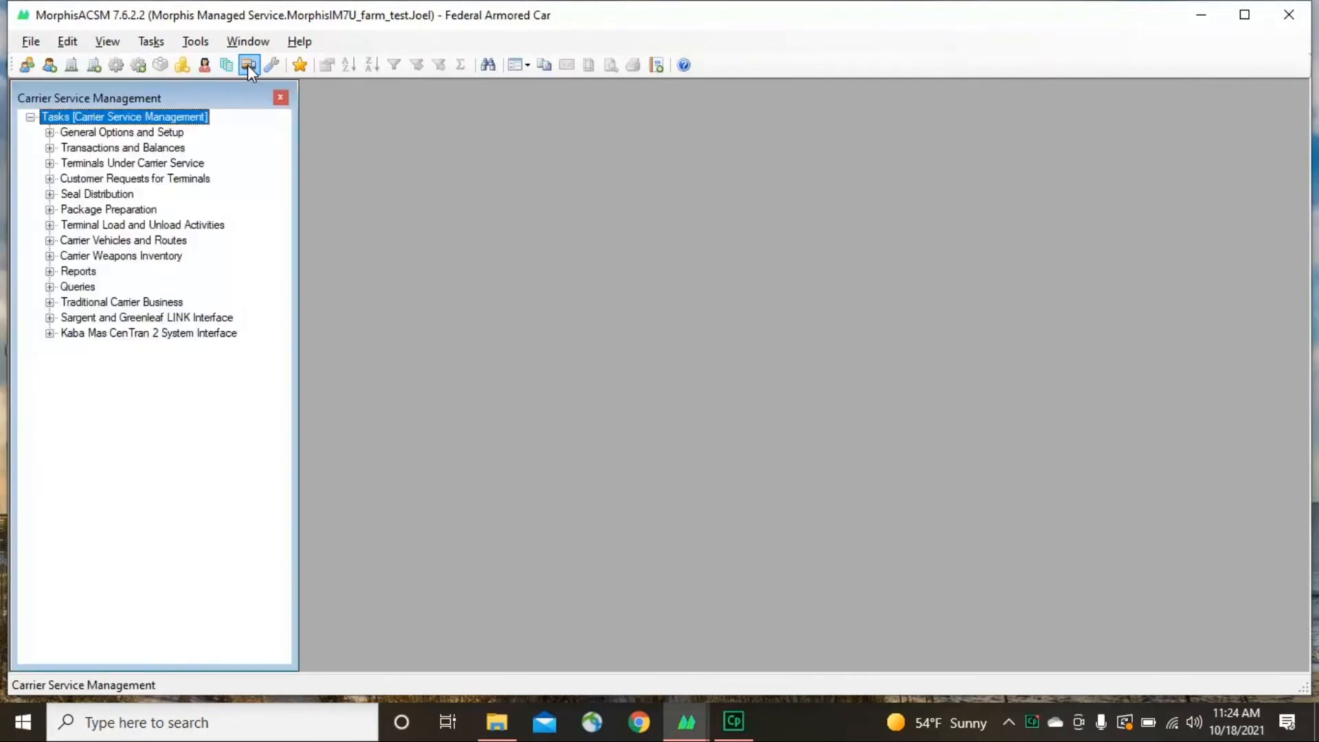
{"action": "left_click", "coordinate": [49, 303]}
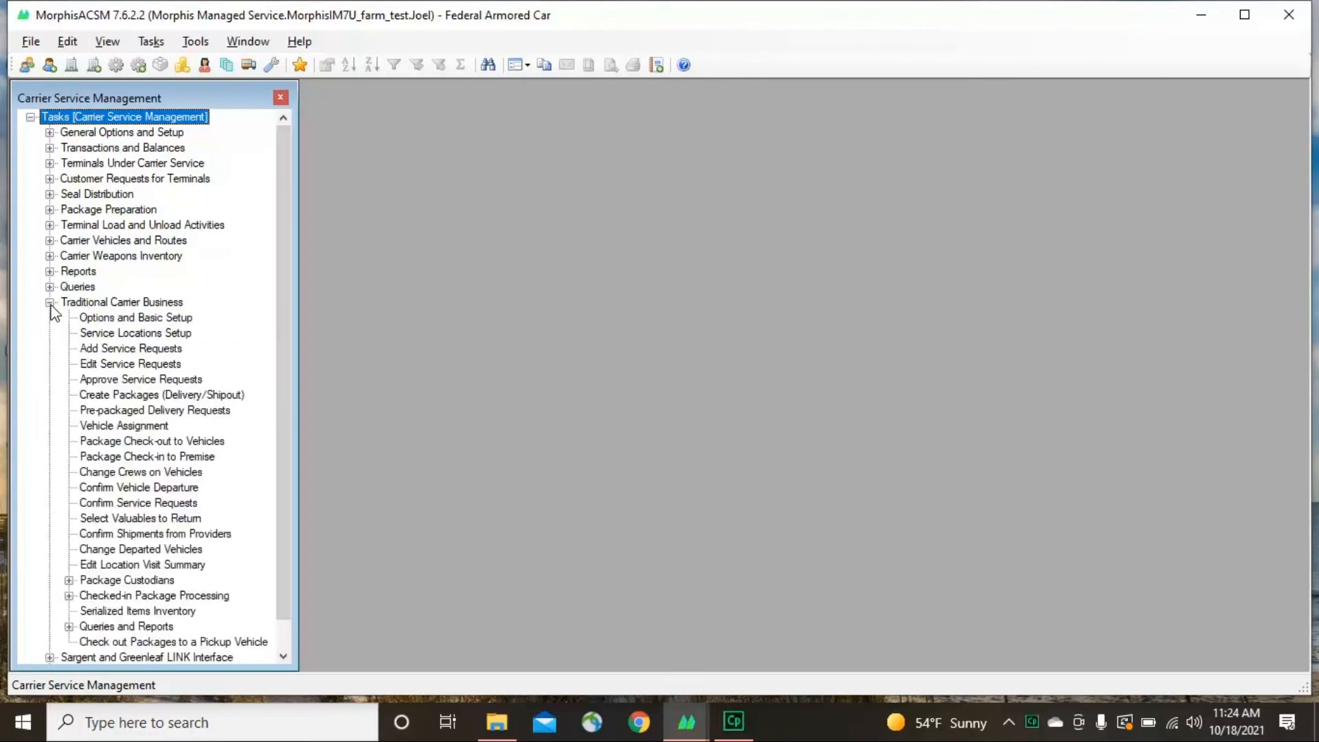
{"action": "left_click", "coordinate": [97, 335]}
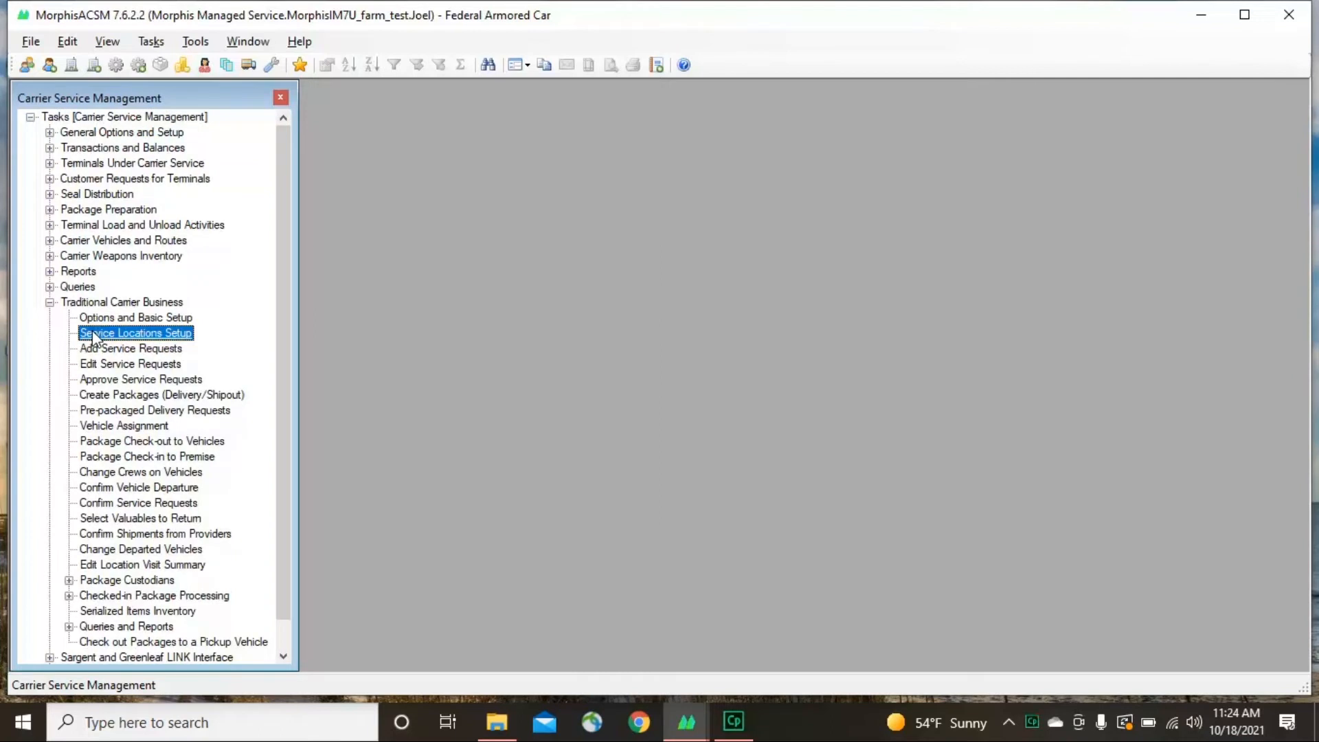
{"action": "double_click", "coordinate": [145, 336]}
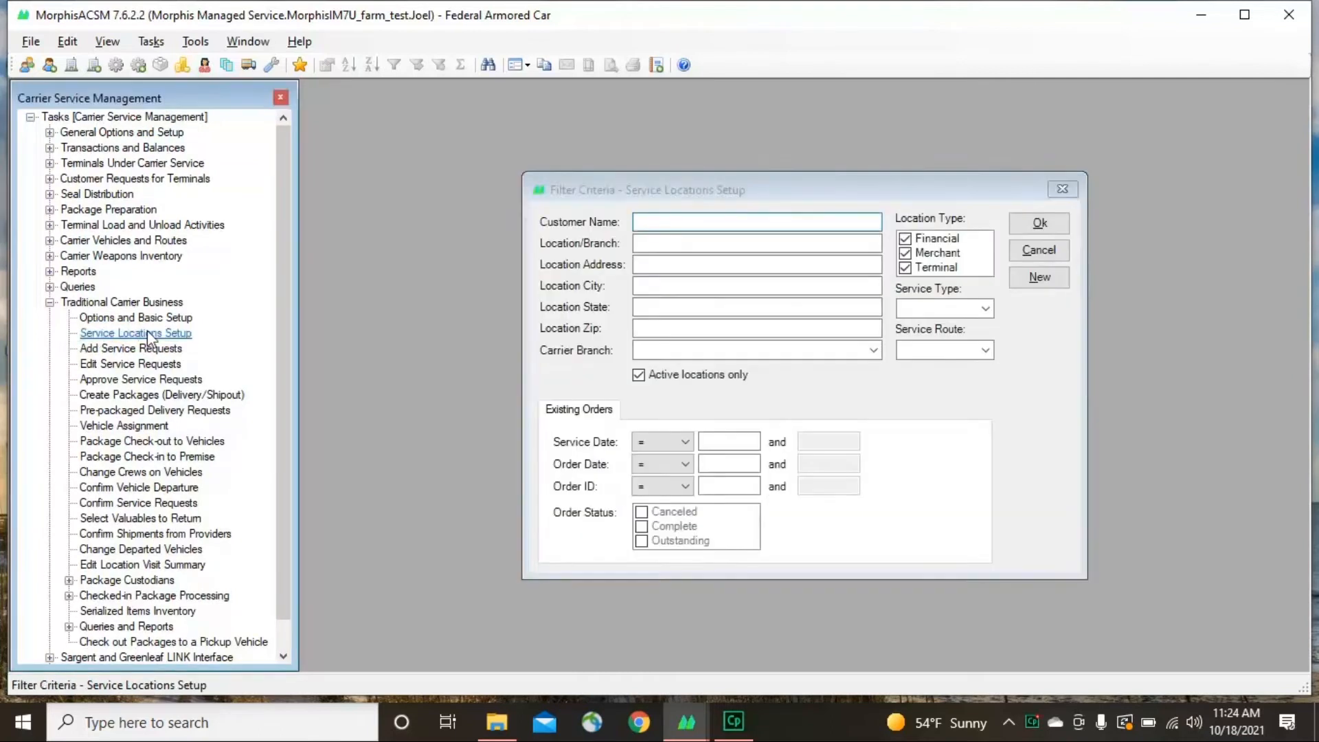
List the service locations of the Federal Armored Grand Rapids carrier branch and open the Test - 1 location for editing.
{"action": "left_click", "coordinate": [874, 350]}
{"action": "left_click", "coordinate": [833, 380]}
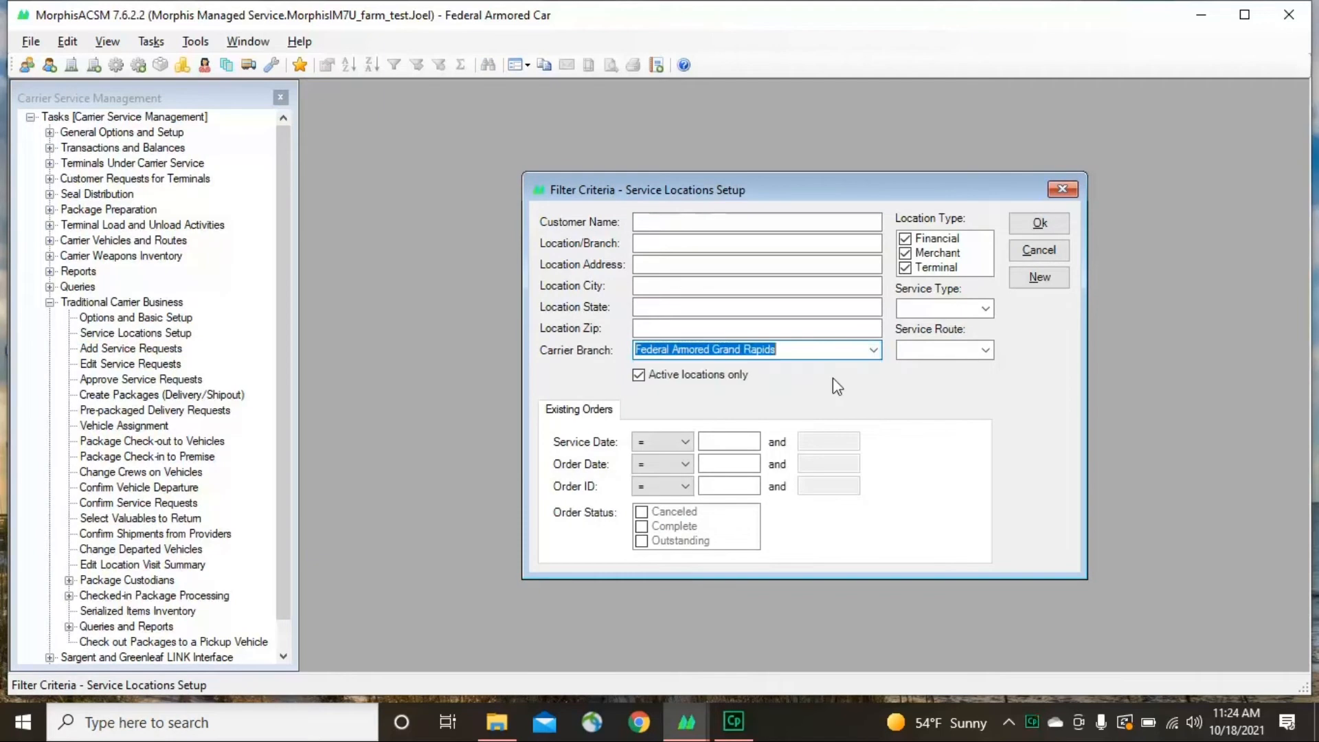
{"action": "left_click", "coordinate": [1021, 227]}
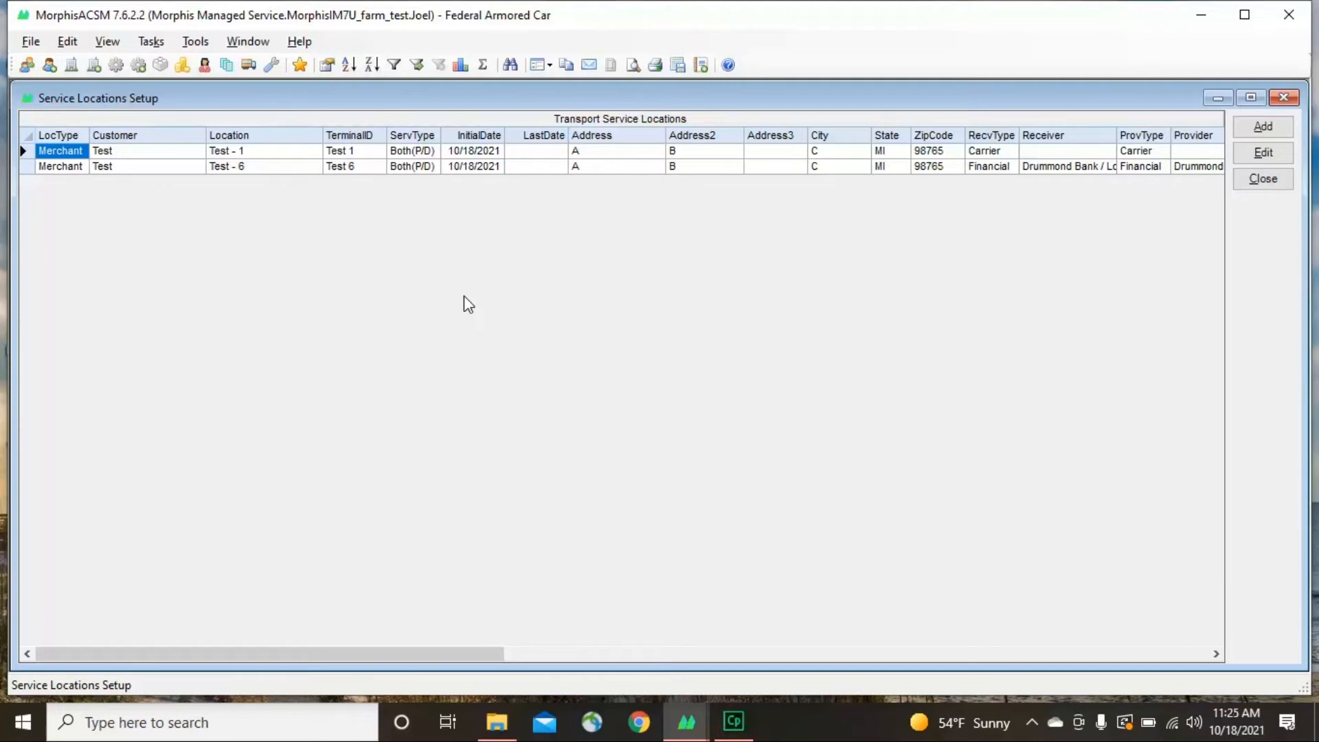
{"action": "left_click", "coordinate": [1062, 151]}
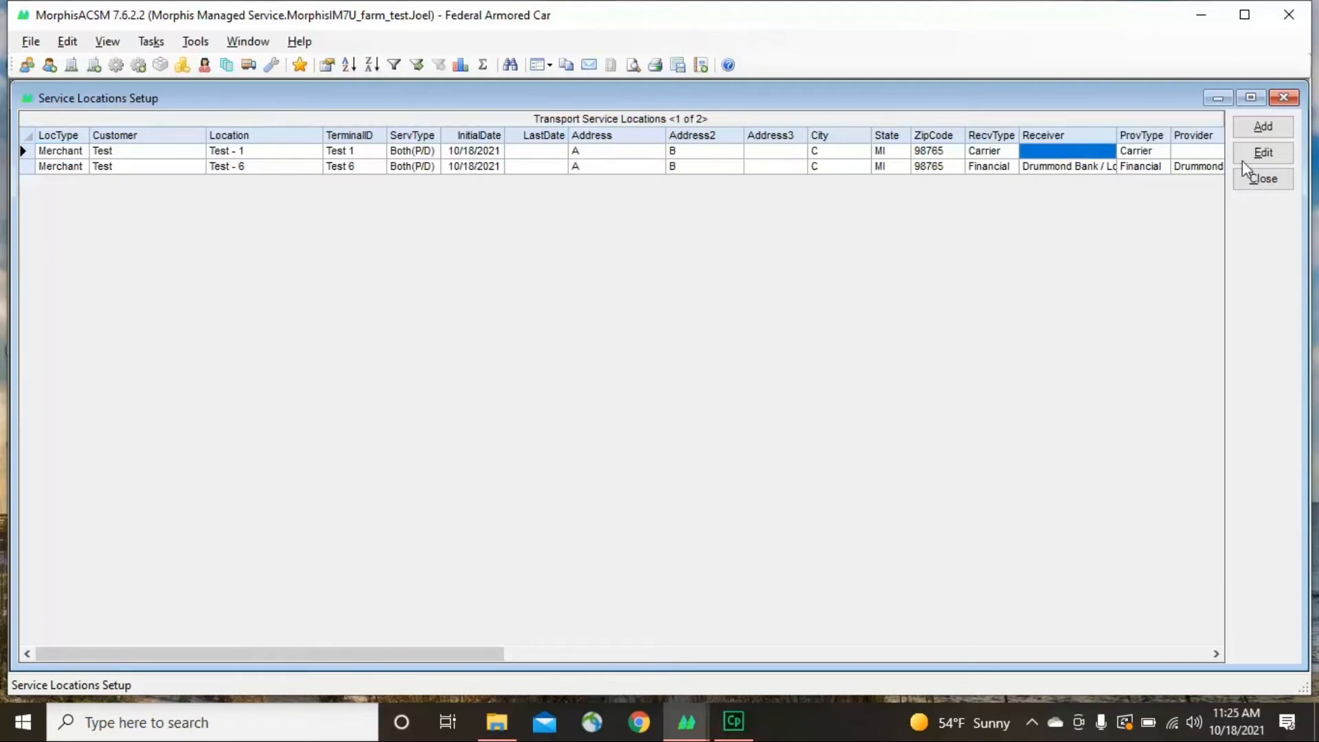
{"action": "left_click", "coordinate": [1263, 154]}
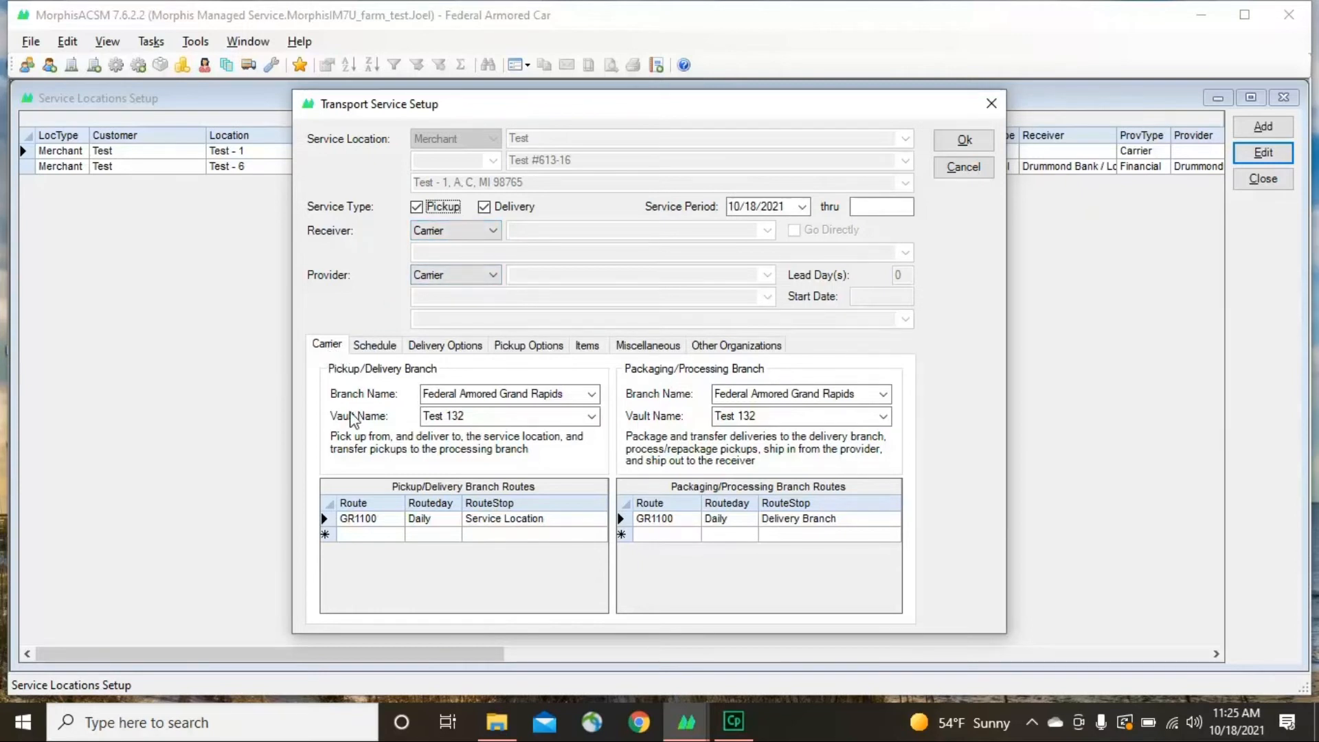
Review the available pickup/delivery branches and the route, route day and route stop options in the carrier settings.
{"action": "left_click", "coordinate": [591, 395]}
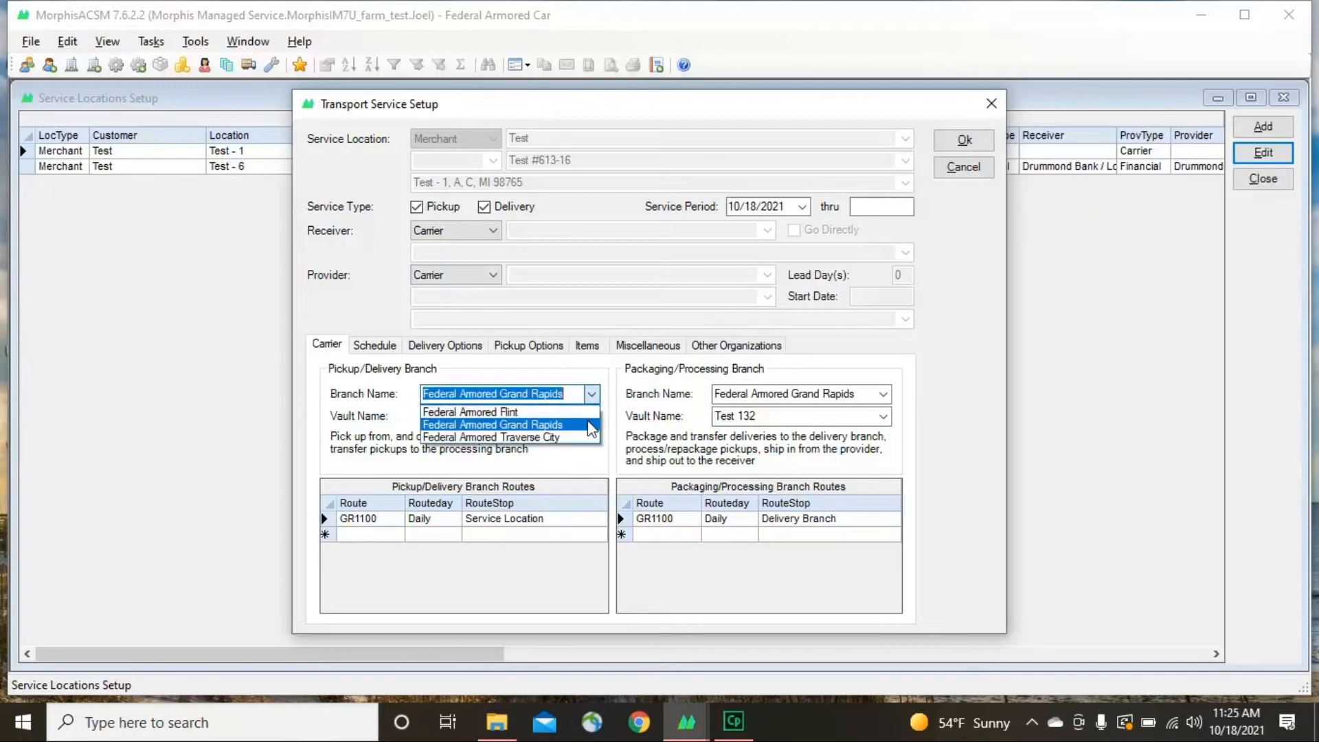
{"action": "left_click", "coordinate": [592, 394]}
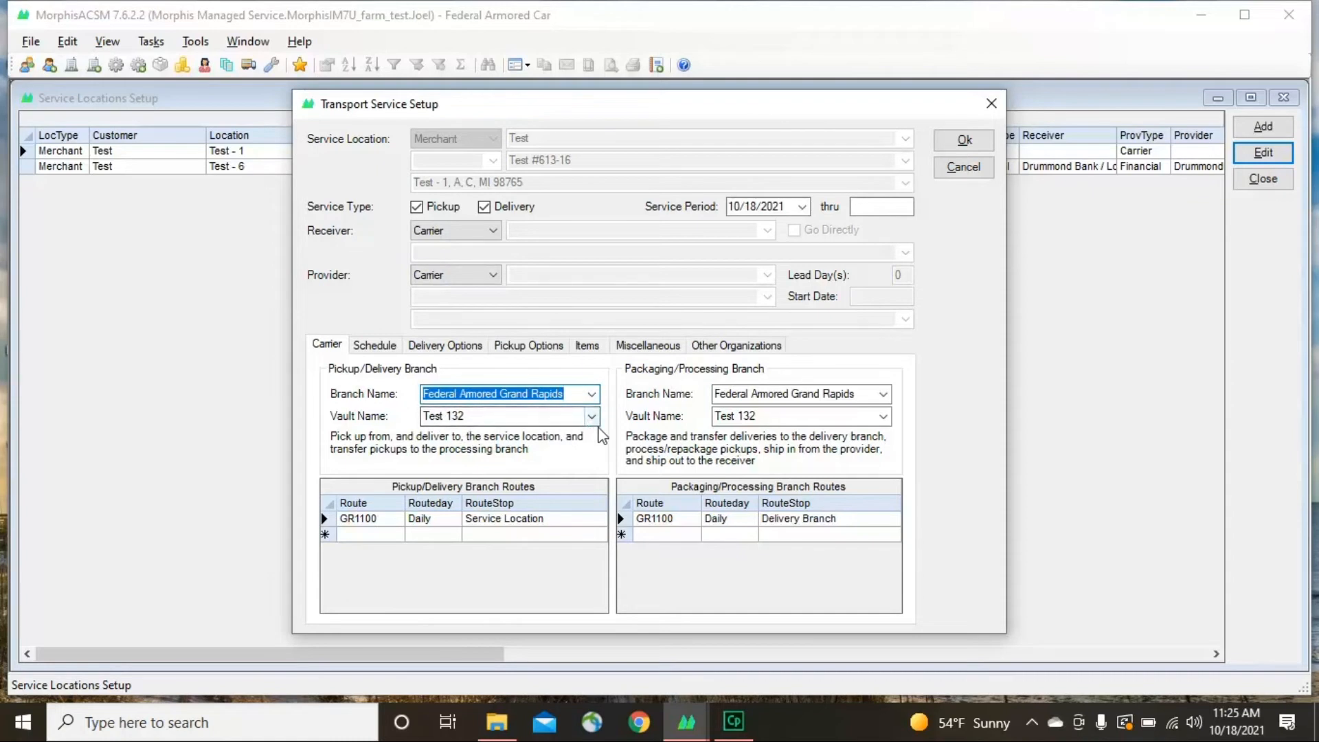
{"action": "left_click", "coordinate": [389, 527]}
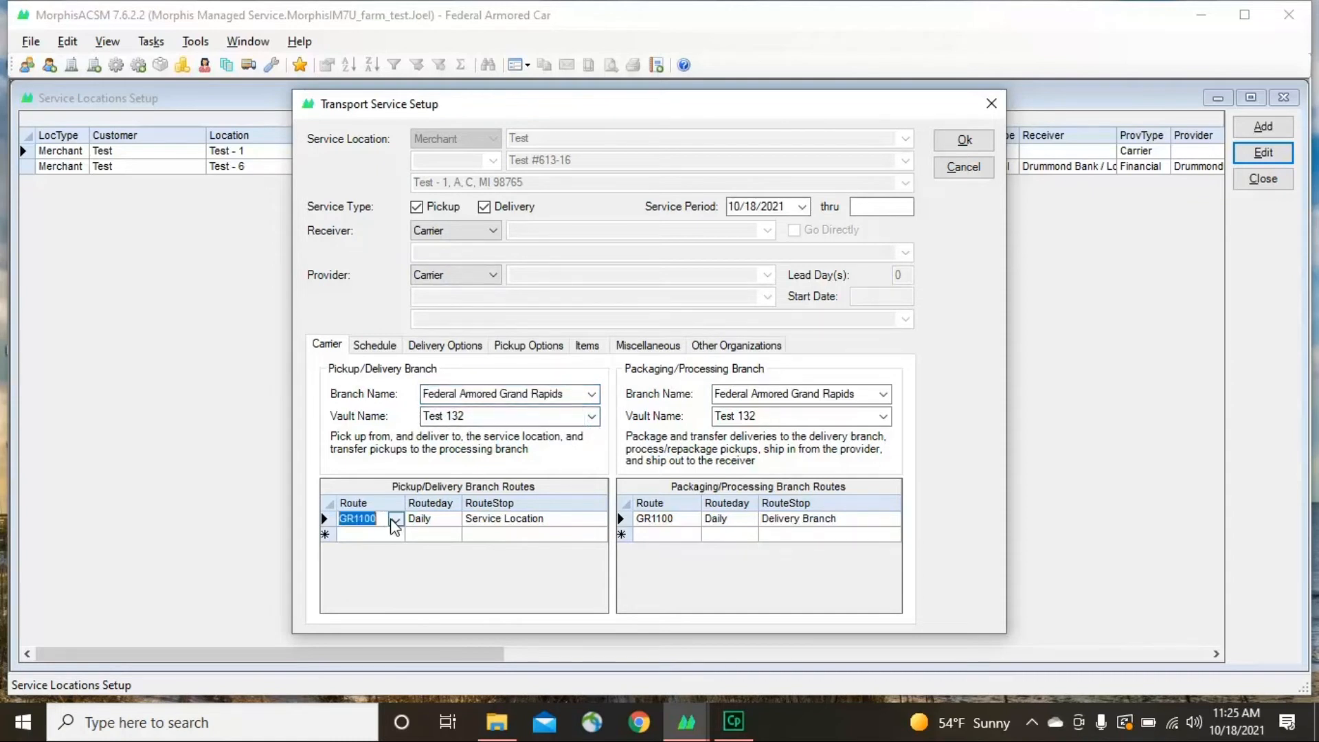
{"action": "left_click", "coordinate": [438, 520]}
{"action": "left_click", "coordinate": [453, 520]}
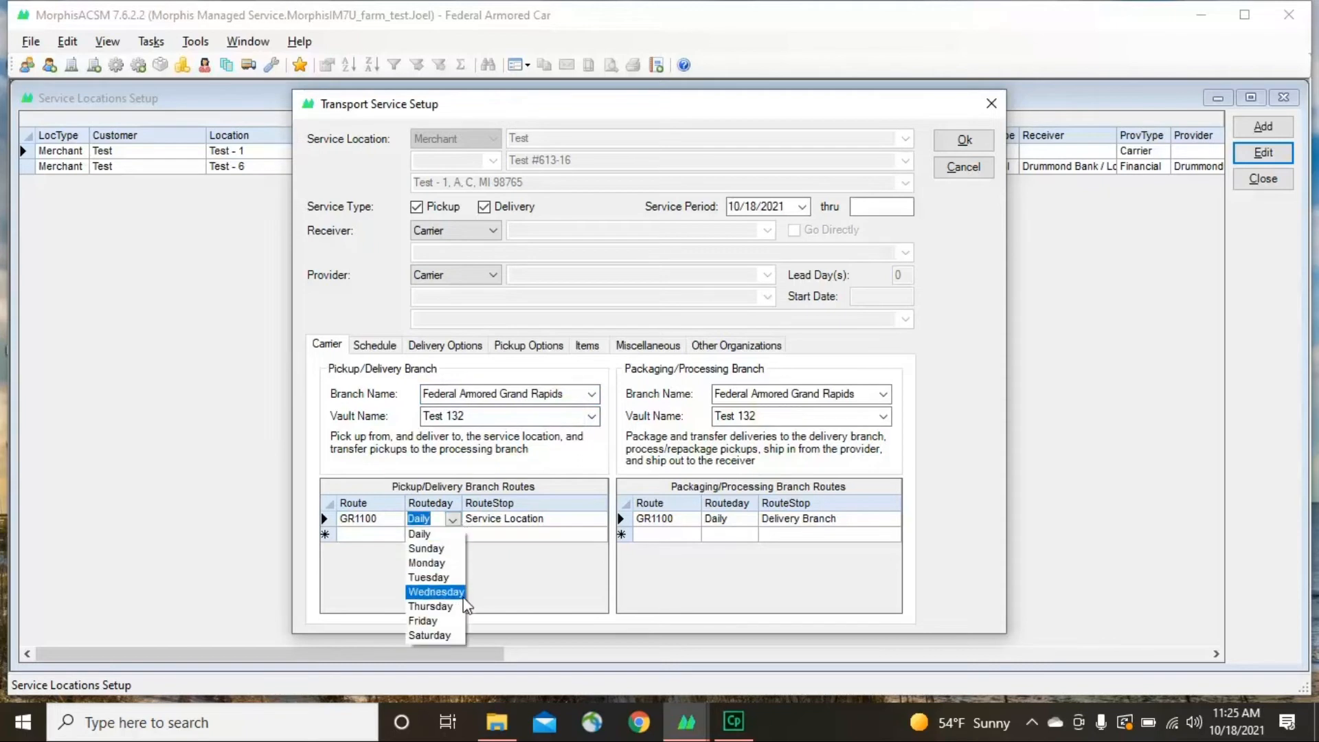
{"action": "left_click", "coordinate": [522, 537]}
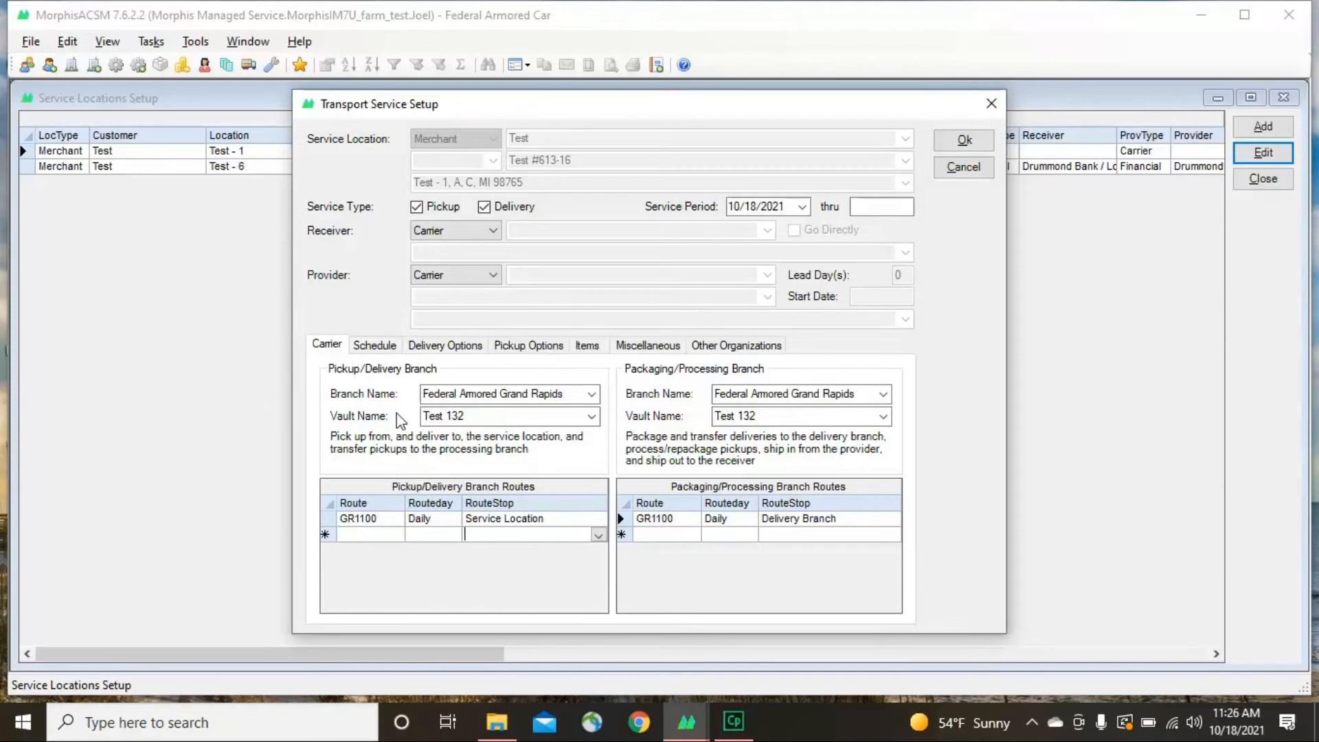
Examine the location's service schedule, including the initial date calendar, and its delivery options.
{"action": "left_click", "coordinate": [371, 346]}
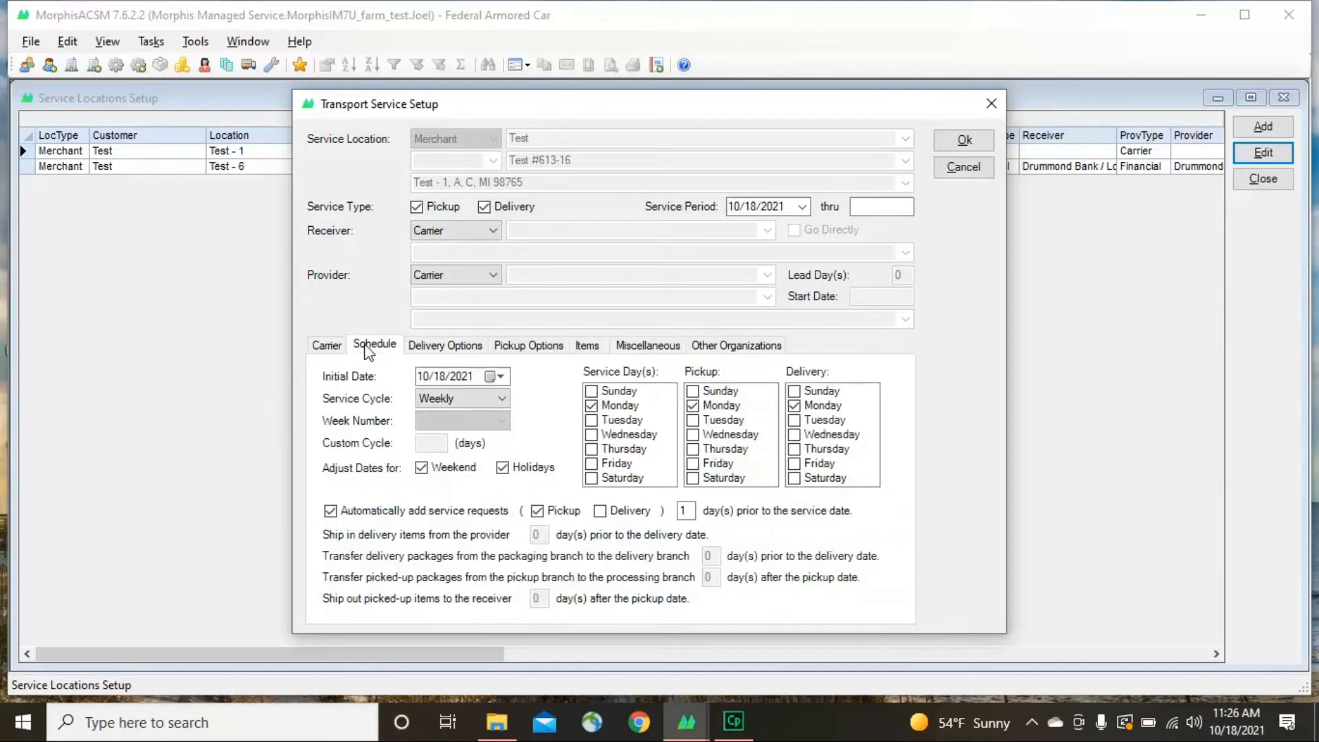
{"action": "left_click", "coordinate": [499, 376]}
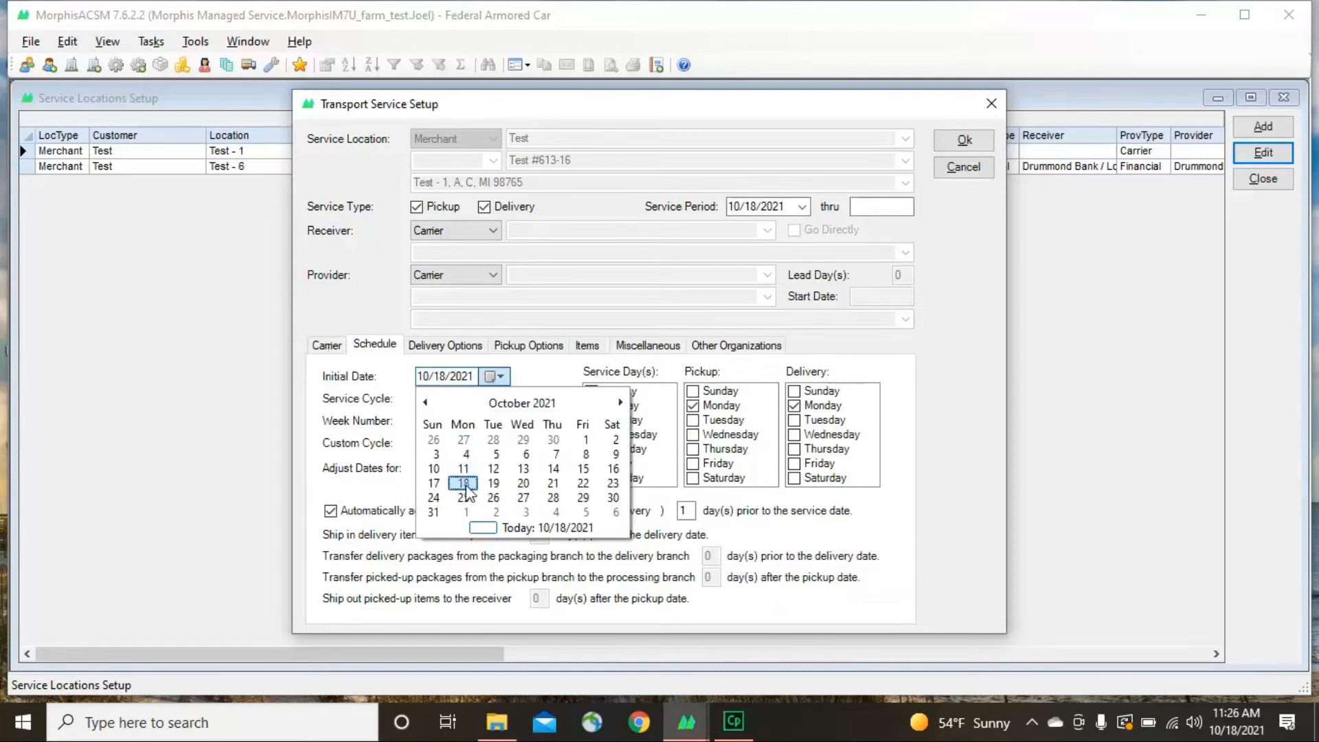
{"action": "left_click", "coordinate": [690, 423]}
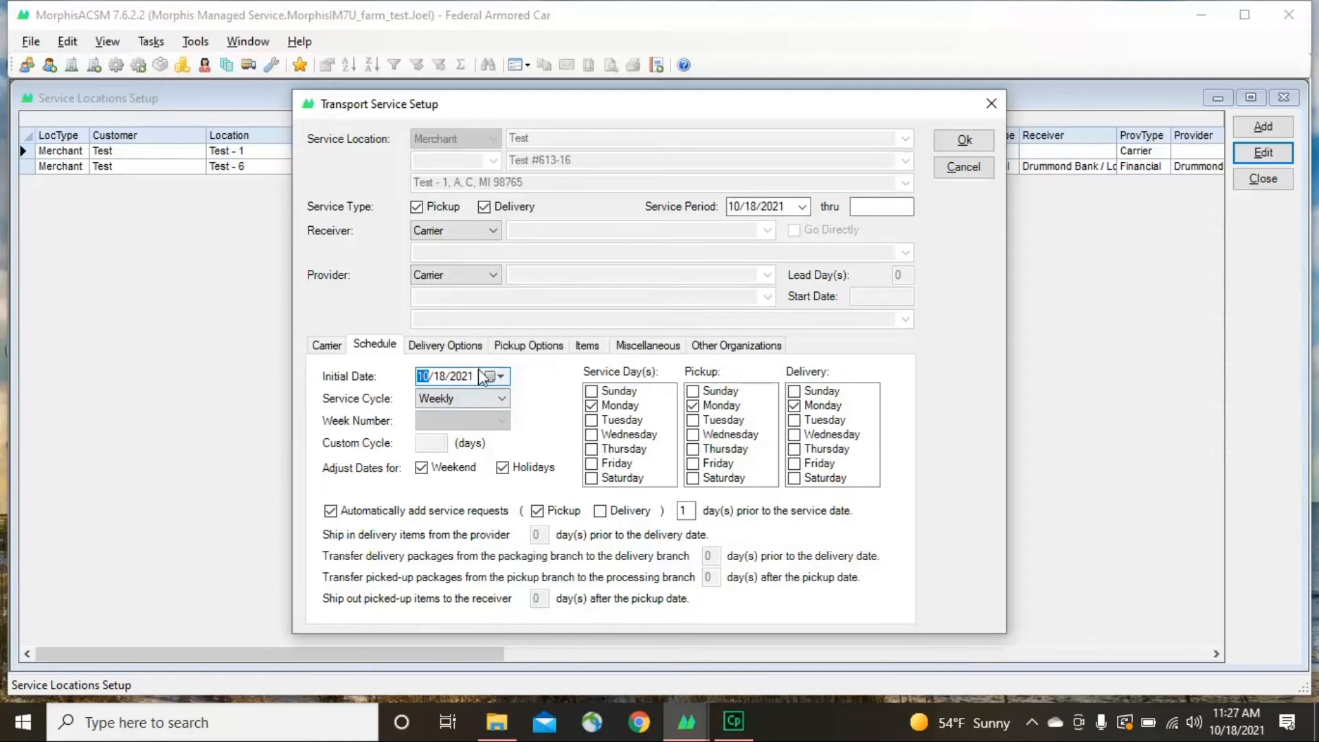
{"action": "left_click", "coordinate": [459, 347]}
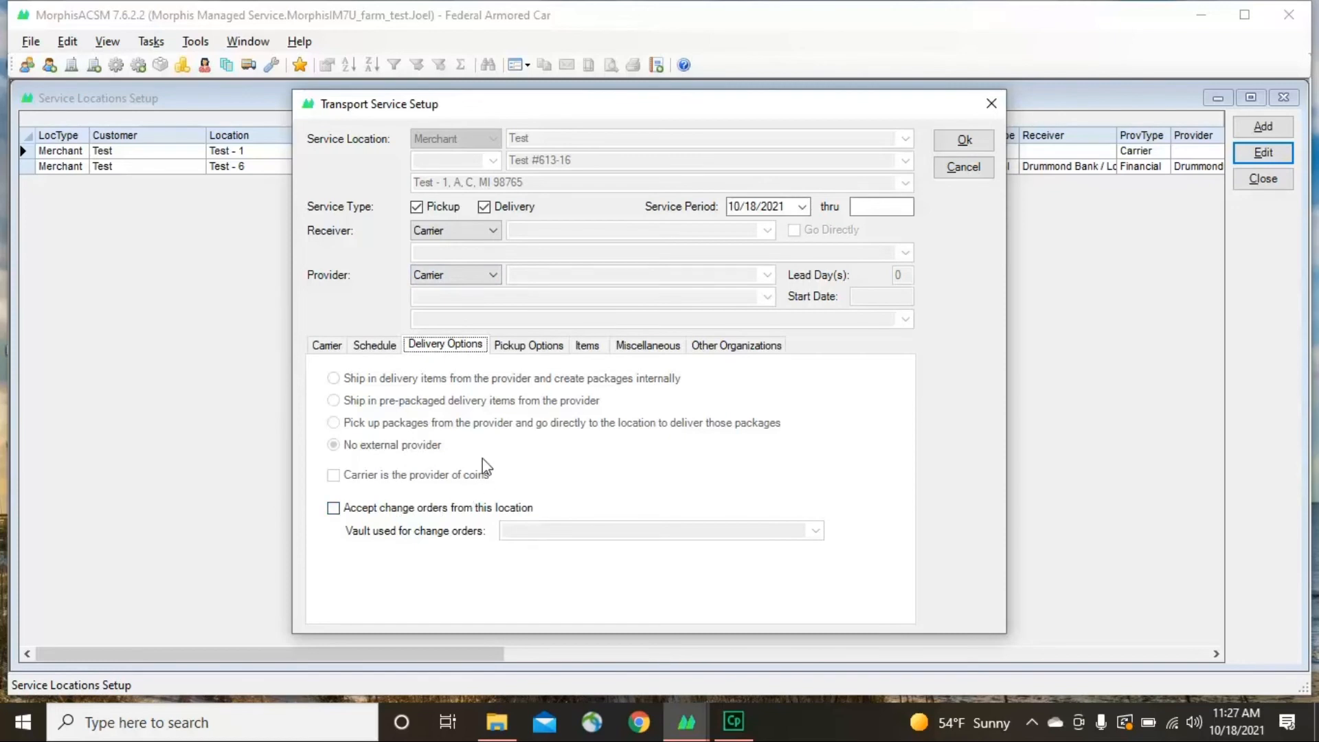
In the pickup options, enter the declared-versus-actual contents difference above which authorization is required.
{"action": "left_click", "coordinate": [539, 356]}
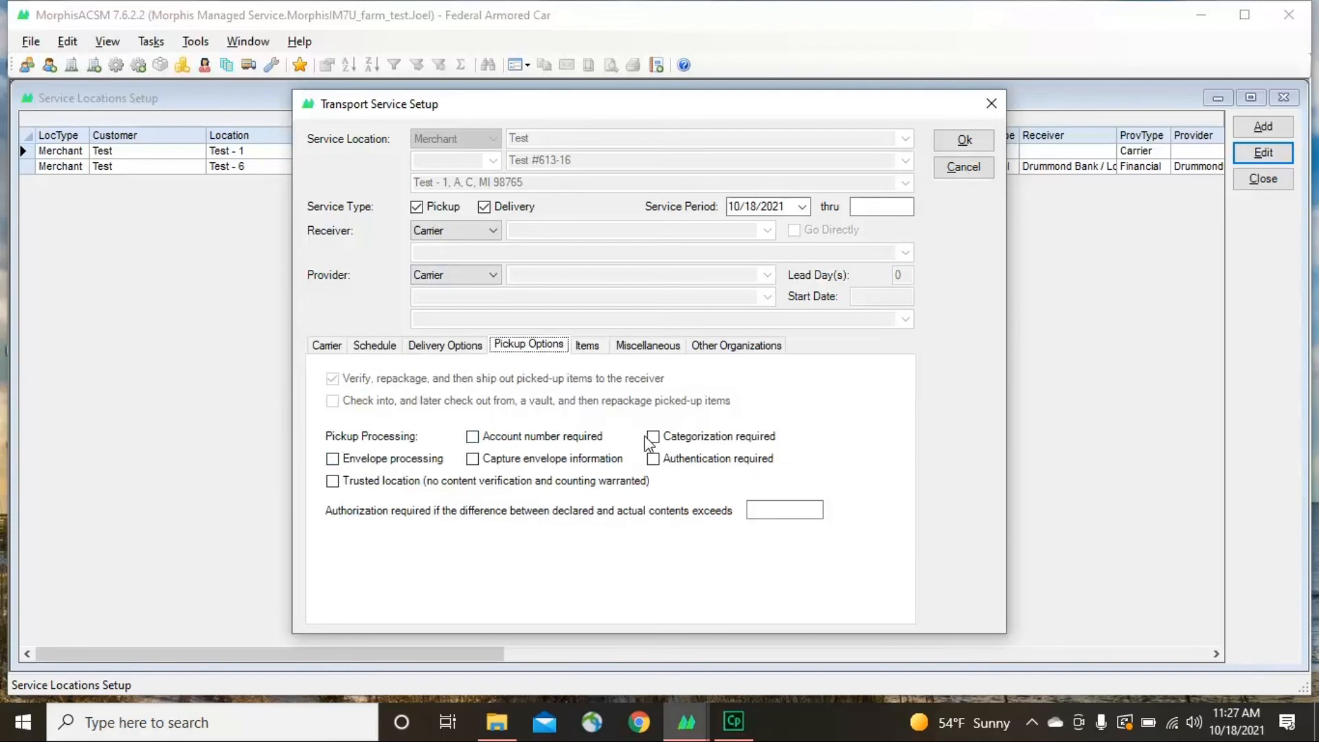
{"action": "left_click", "coordinate": [756, 510]}
{"action": "type", "text": "1-"}
{"action": "type", "text": "0"}
Add the $1.00, $5.00 and $10.00 denominations to the location's pickup and delivery items.
{"action": "left_click", "coordinate": [589, 345]}
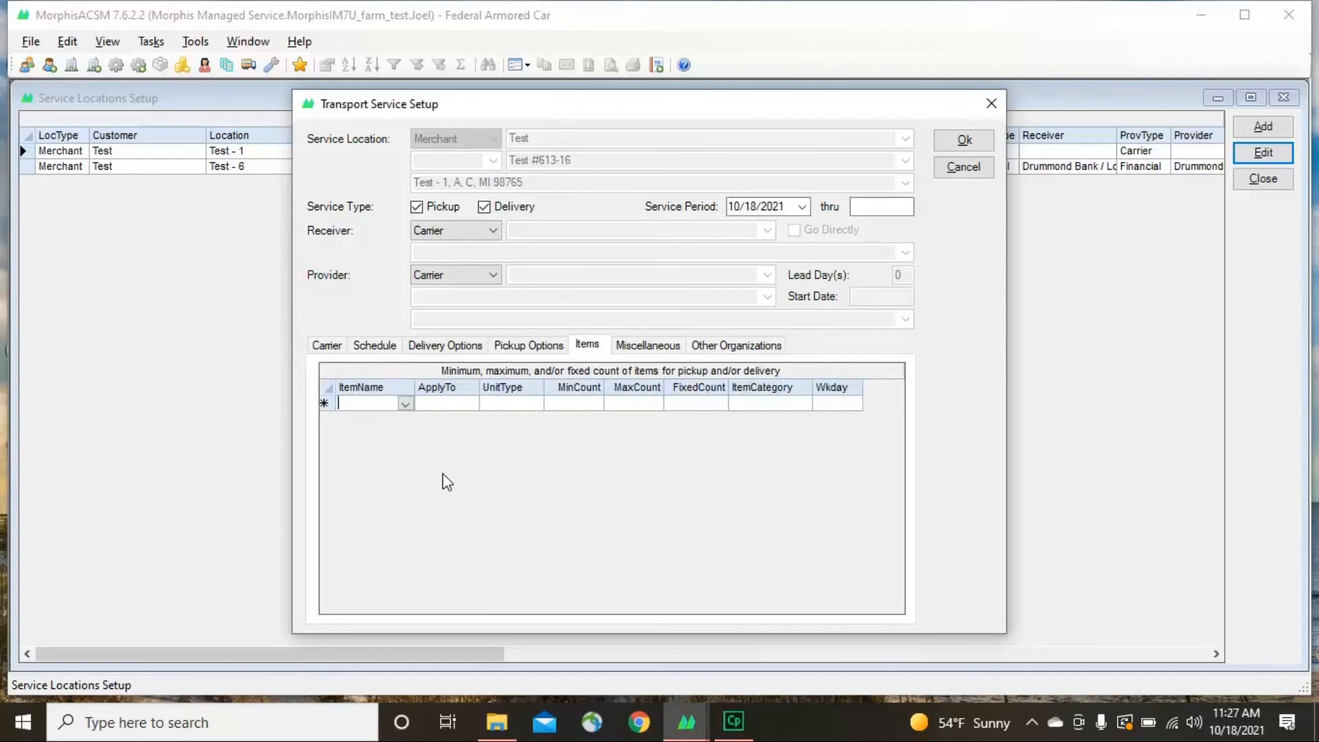
{"action": "left_click", "coordinate": [406, 404]}
{"action": "left_click", "coordinate": [395, 421]}
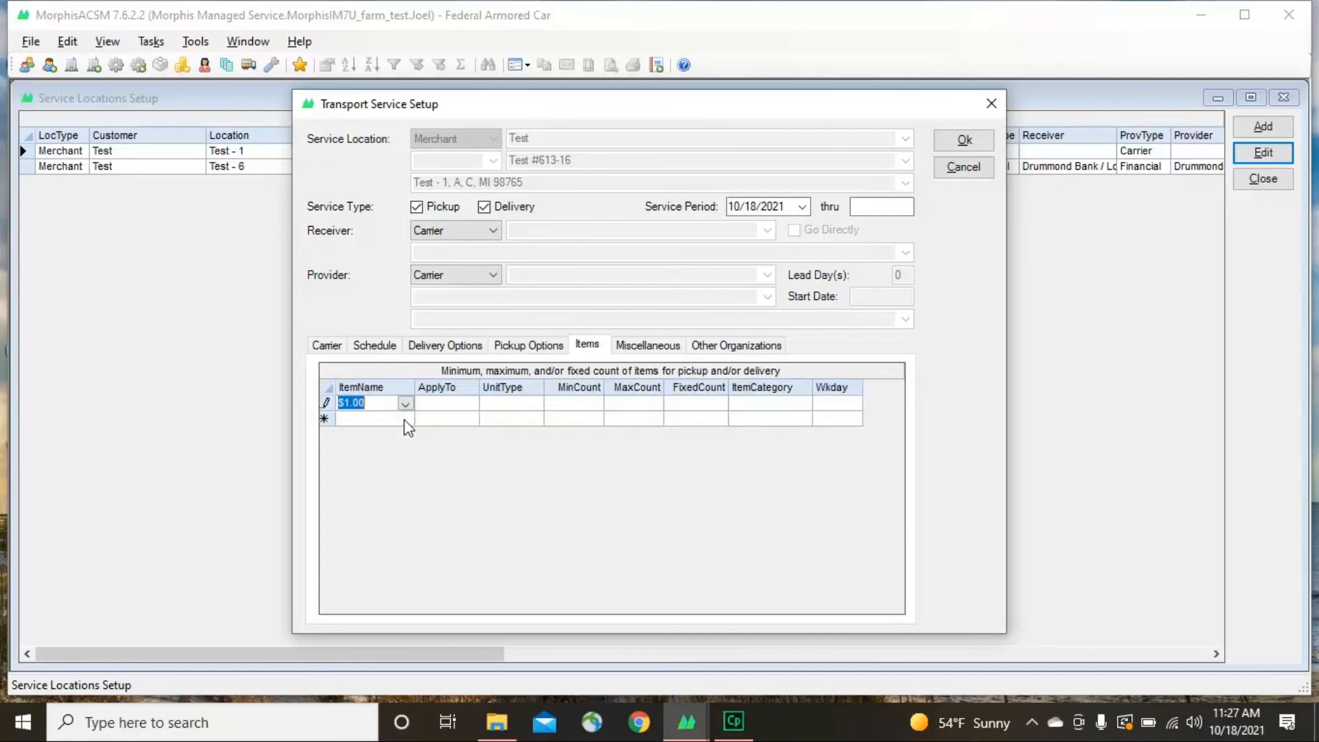
{"action": "left_click", "coordinate": [405, 419]}
{"action": "left_click", "coordinate": [386, 506]}
{"action": "left_click", "coordinate": [406, 436]}
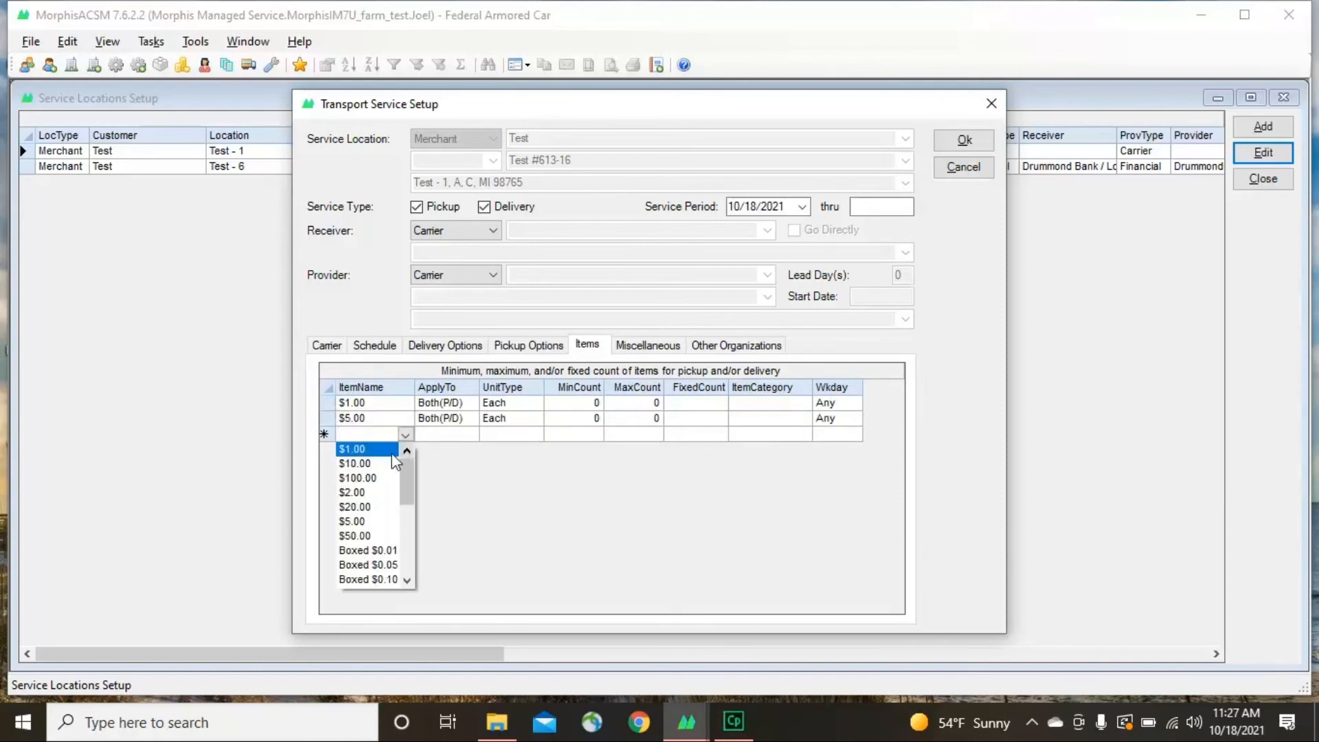
{"action": "left_click", "coordinate": [354, 463]}
Add Rolled $0.01 and Boxed $0.01 to the location's item list.
{"action": "left_click", "coordinate": [407, 447]}
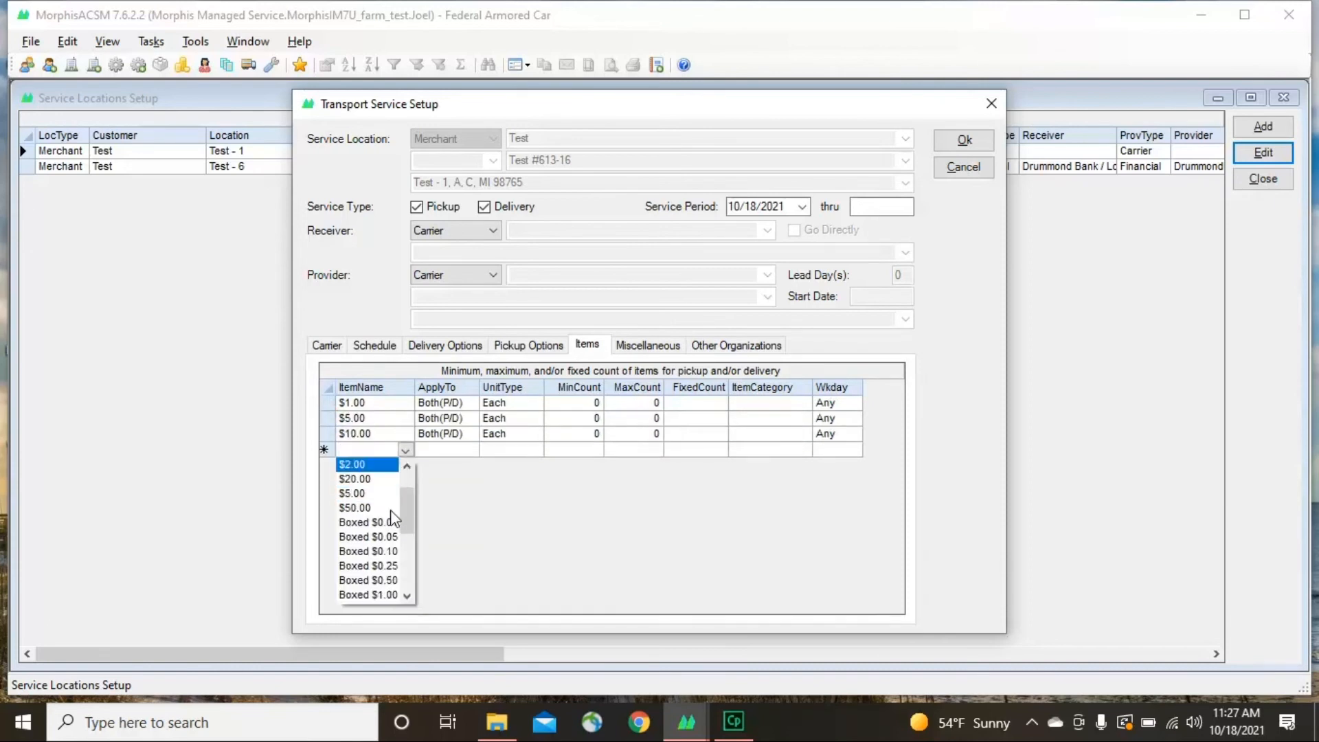
{"action": "scroll", "coordinate": [371, 536], "scroll_direction": "down", "scroll_amount": 5}
{"action": "left_click", "coordinate": [370, 525]}
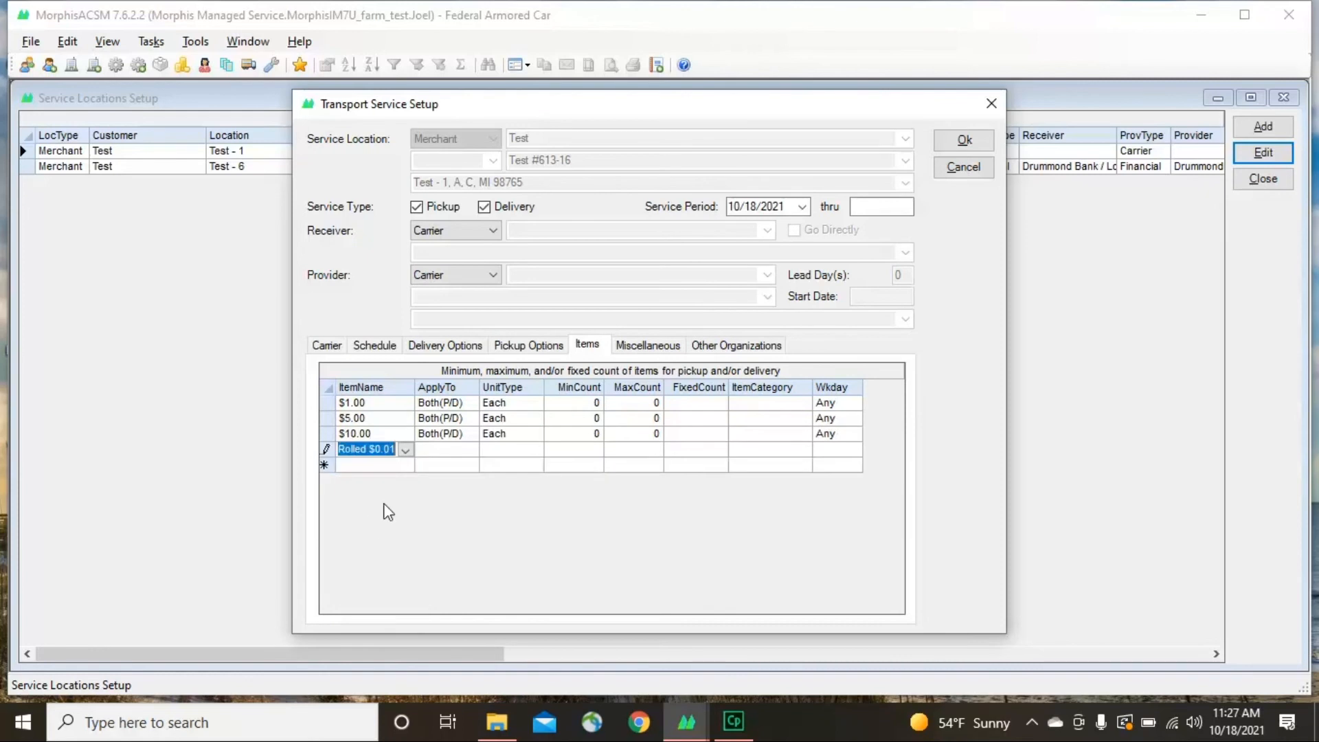
{"action": "left_click", "coordinate": [409, 469]}
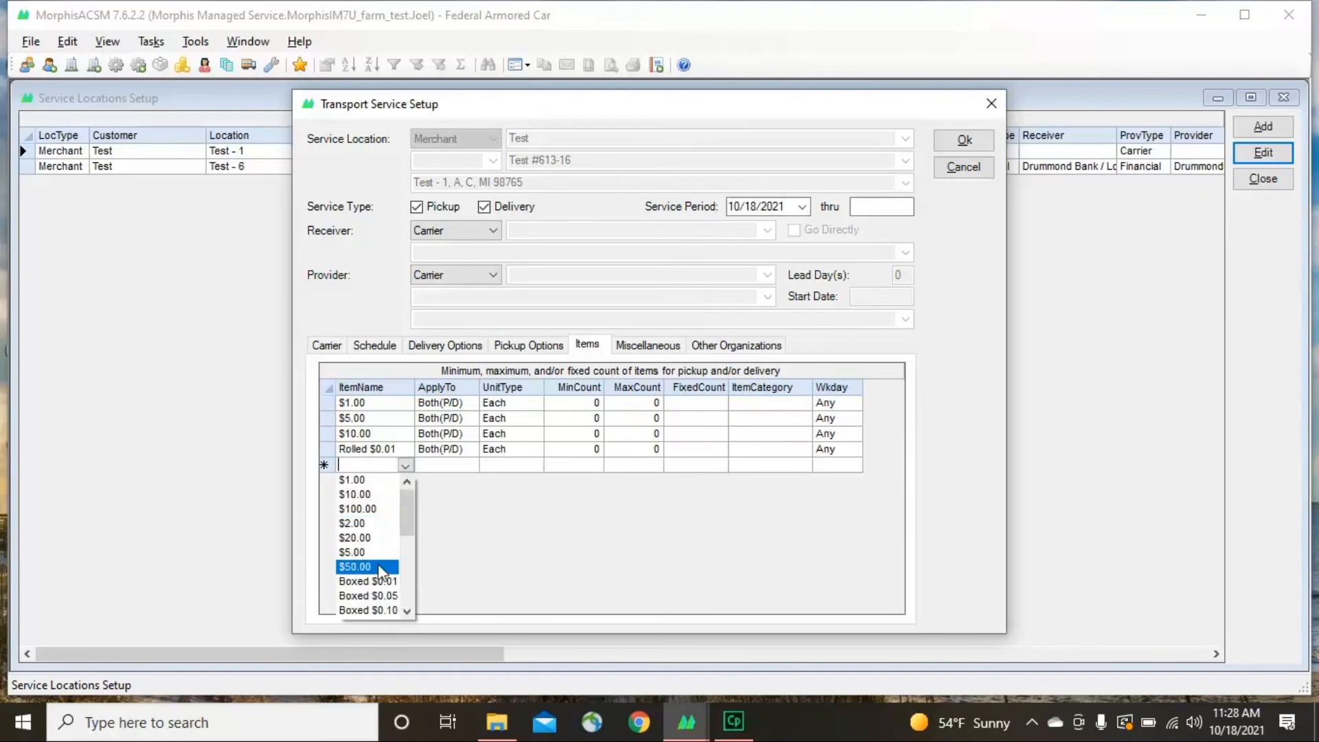
{"action": "left_click", "coordinate": [411, 580]}
{"action": "left_click", "coordinate": [439, 476]}
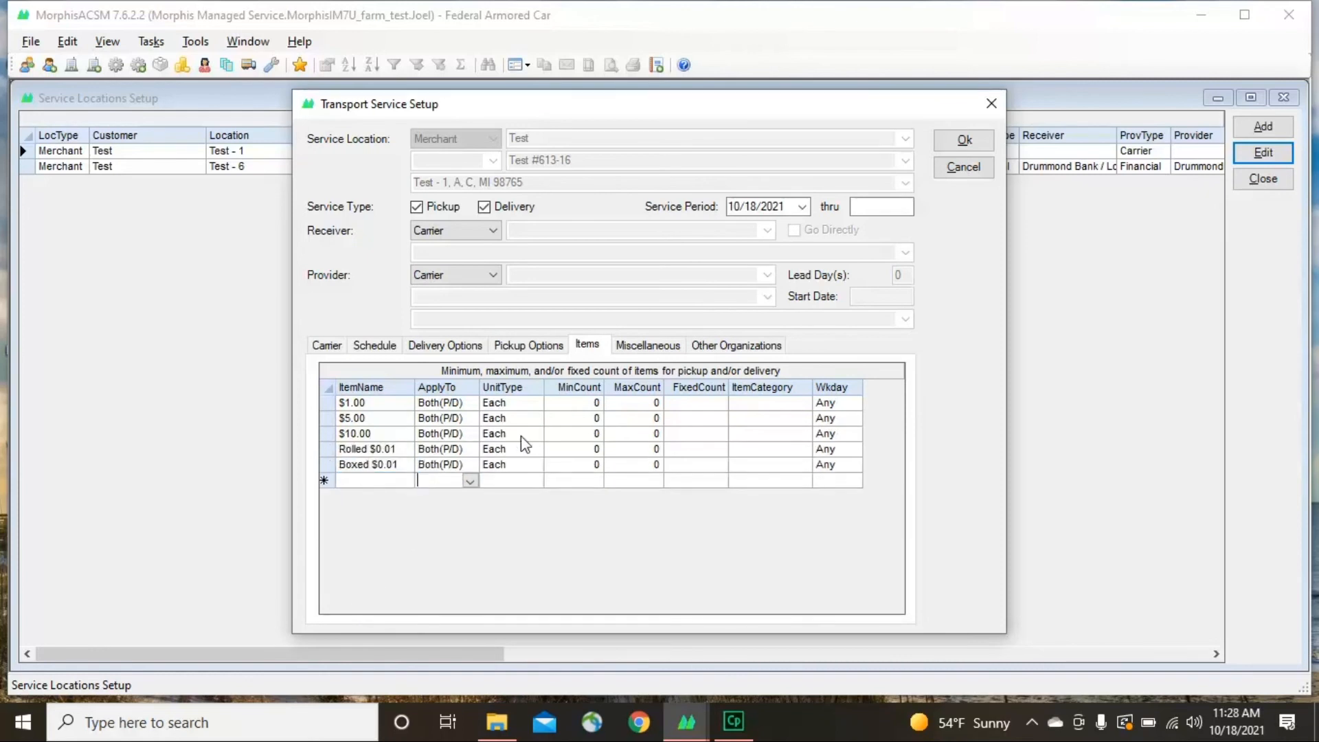
Set the unit type of the $1.00, $5.00 and $10.00 items to Strap.
{"action": "left_click", "coordinate": [535, 407]}
{"action": "left_click", "coordinate": [536, 405]}
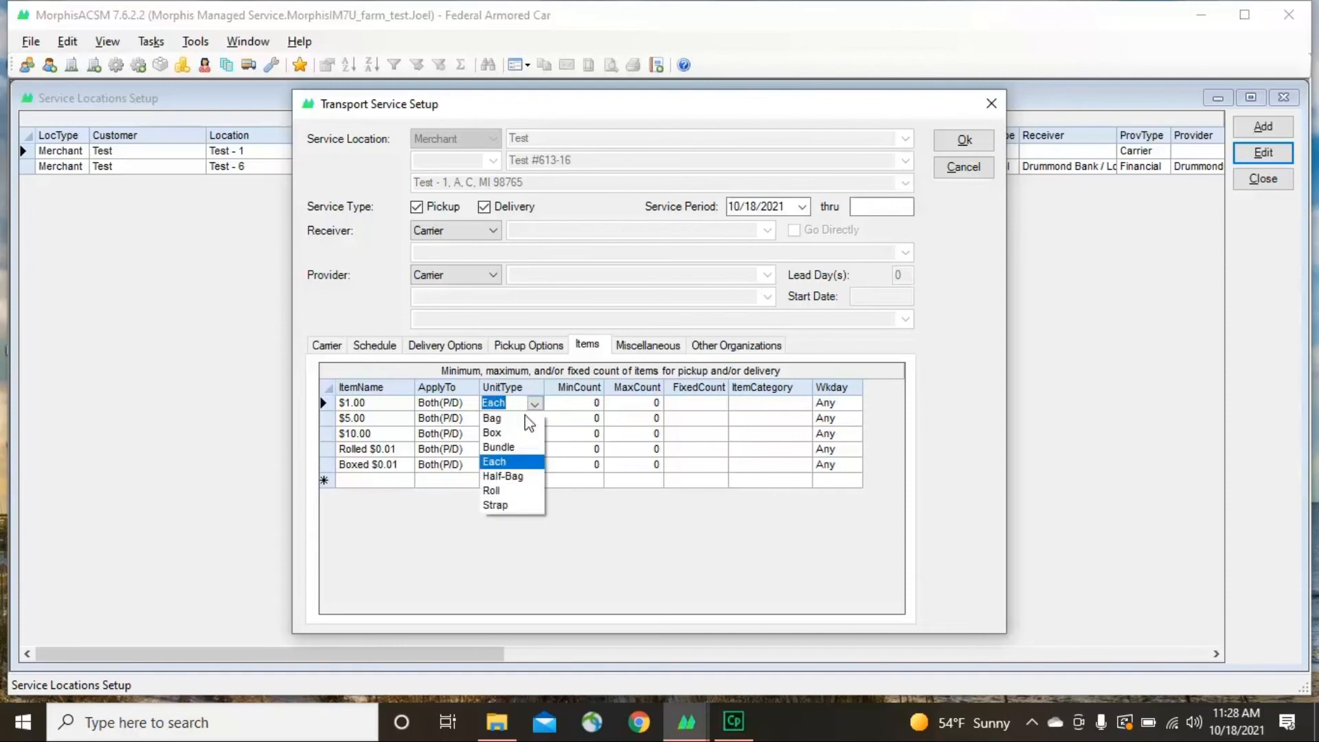
{"action": "left_click", "coordinate": [494, 505]}
{"action": "left_click", "coordinate": [534, 419]}
{"action": "left_click", "coordinate": [535, 418]}
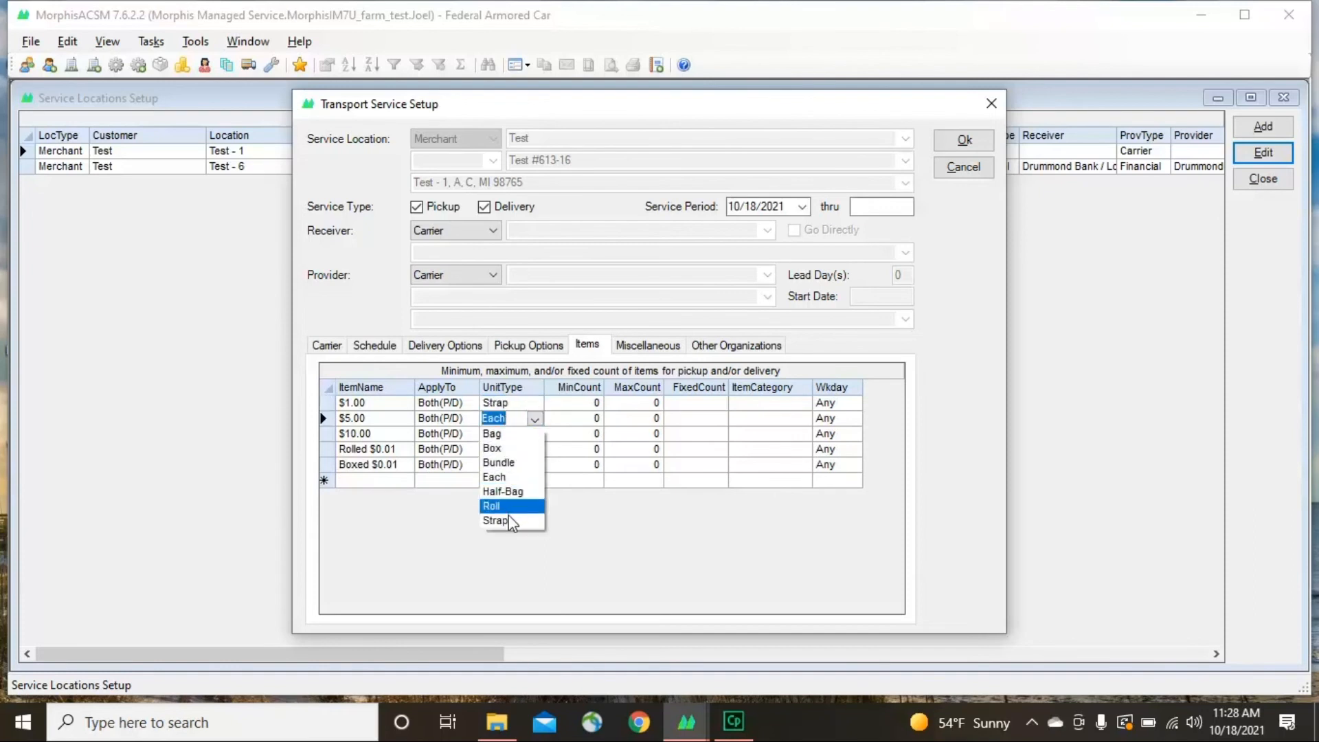
{"action": "left_click", "coordinate": [496, 520]}
{"action": "left_click", "coordinate": [534, 434]}
{"action": "left_click", "coordinate": [535, 434]}
{"action": "left_click", "coordinate": [512, 536]}
{"action": "left_click", "coordinate": [584, 465]}
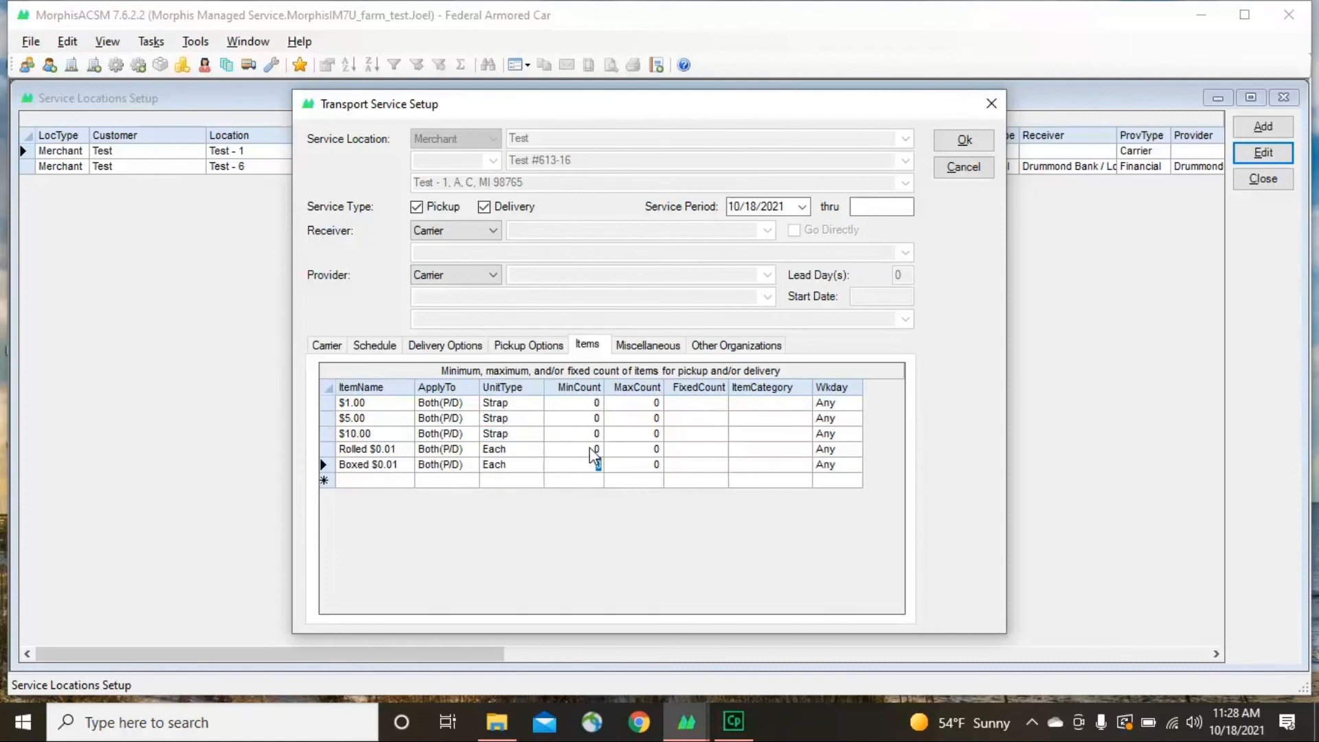
Check the location ID in the miscellaneous settings and save the transport service setup.
{"action": "left_click", "coordinate": [650, 344]}
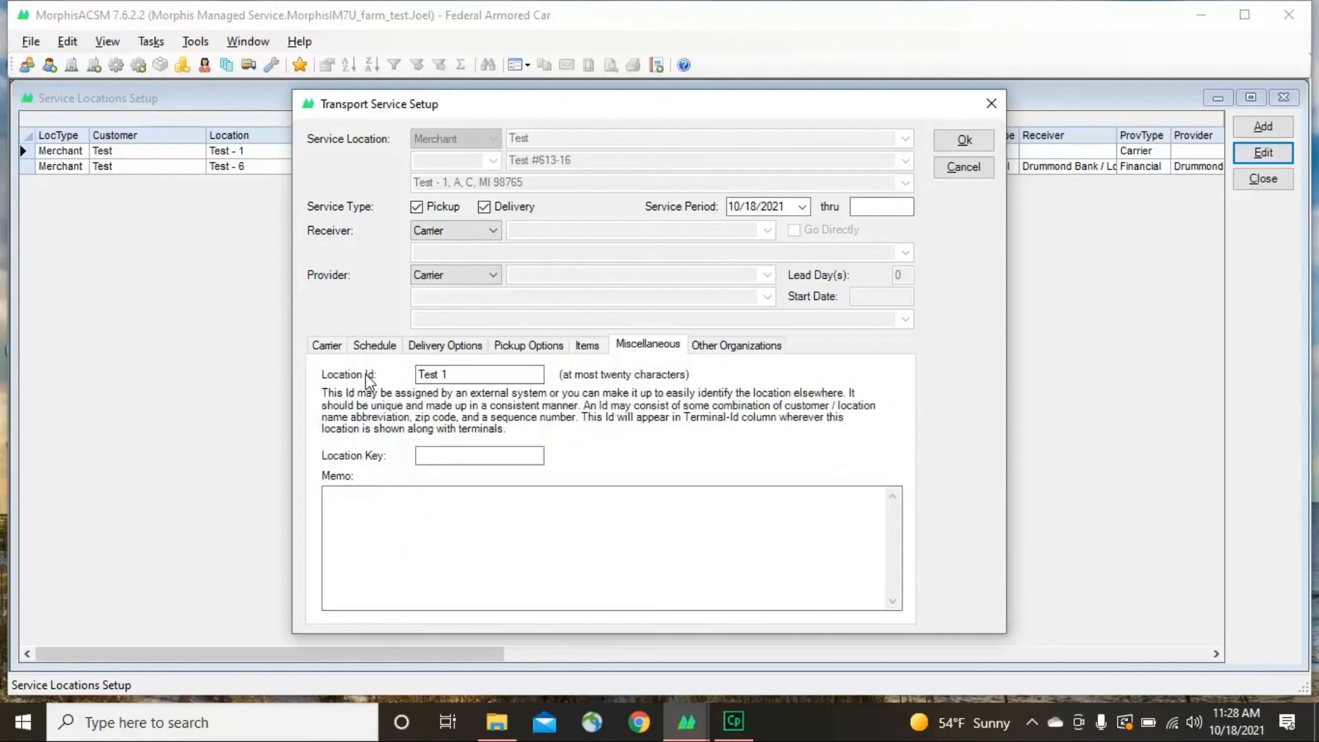
{"action": "left_click", "coordinate": [452, 374]}
{"action": "left_click", "coordinate": [946, 140]}
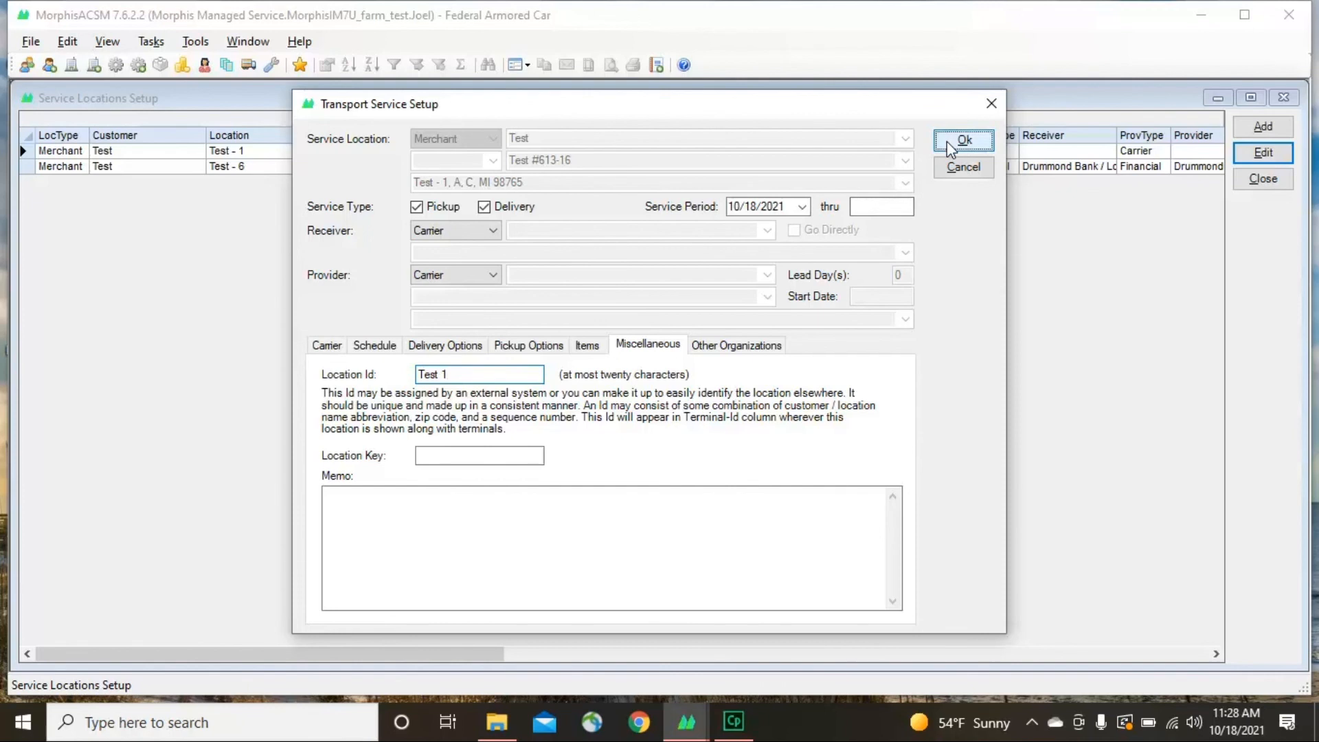